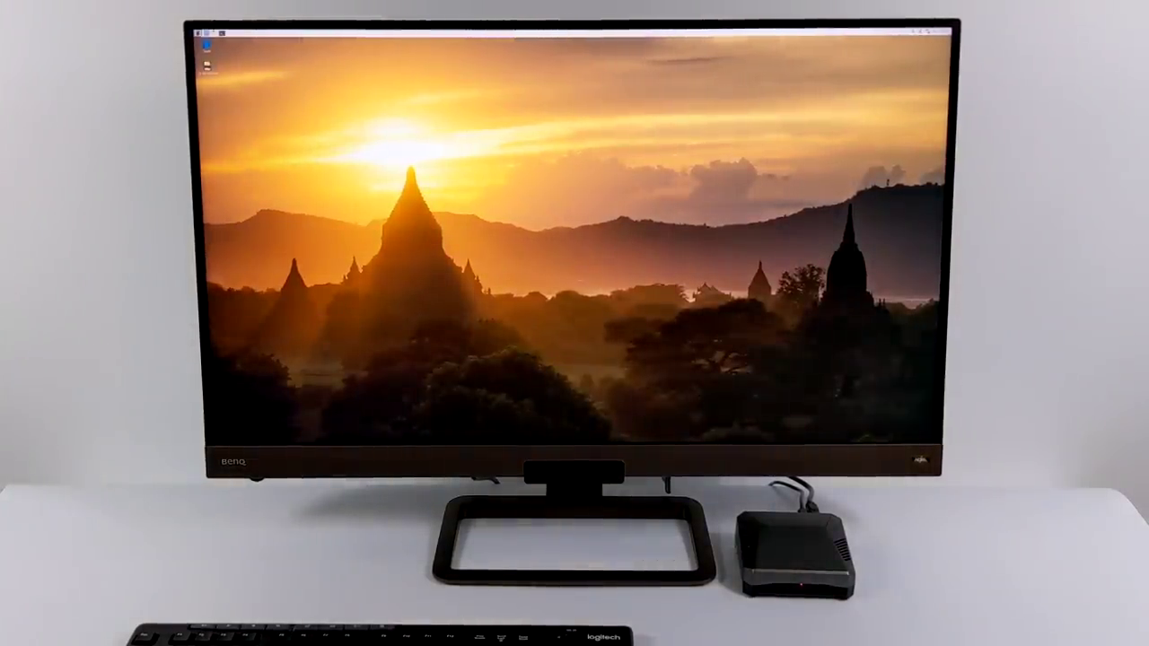
Step: Open the home folder in the file manager, then close it again
click(199, 33)
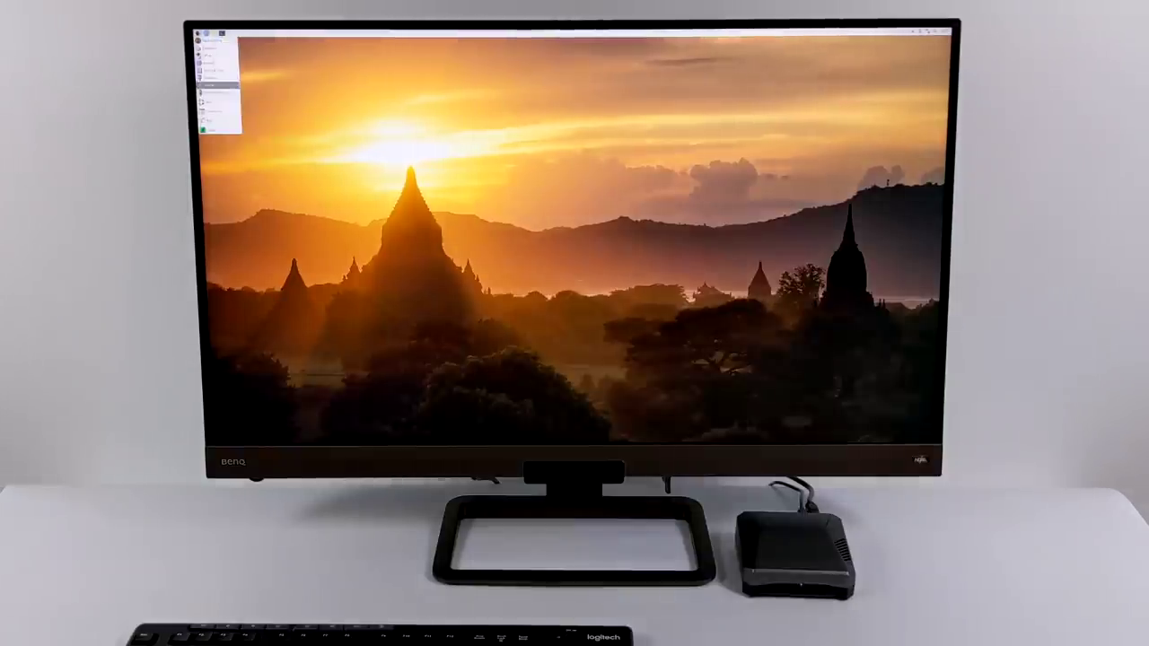
mouse_move(208, 62)
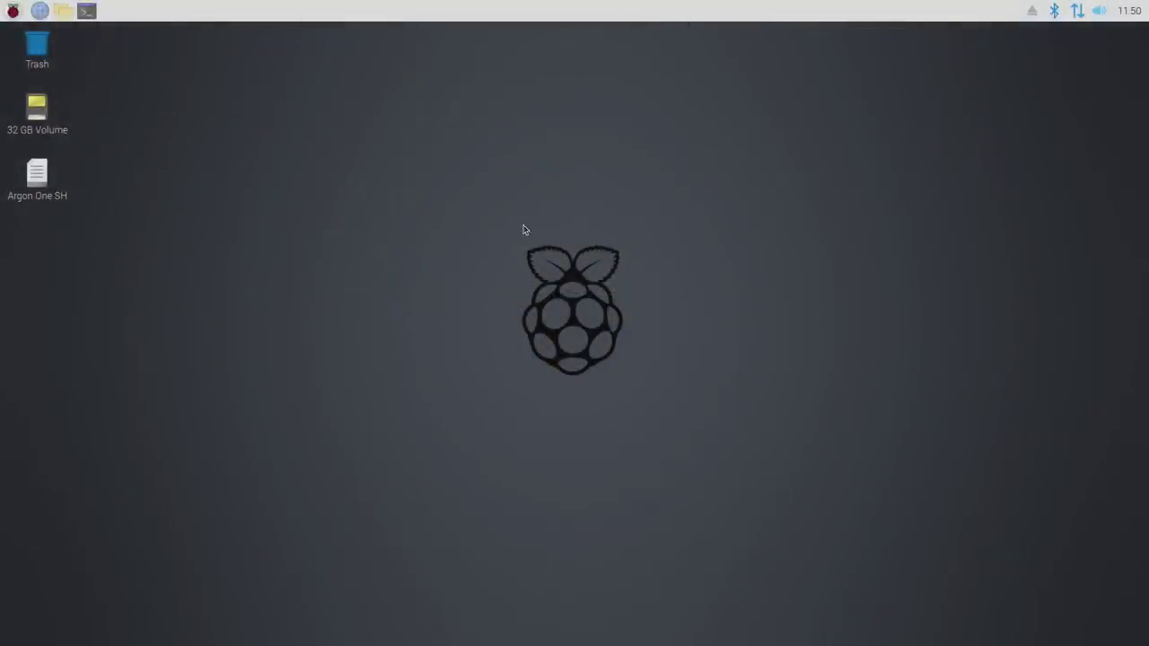
drag(494, 211, 725, 411)
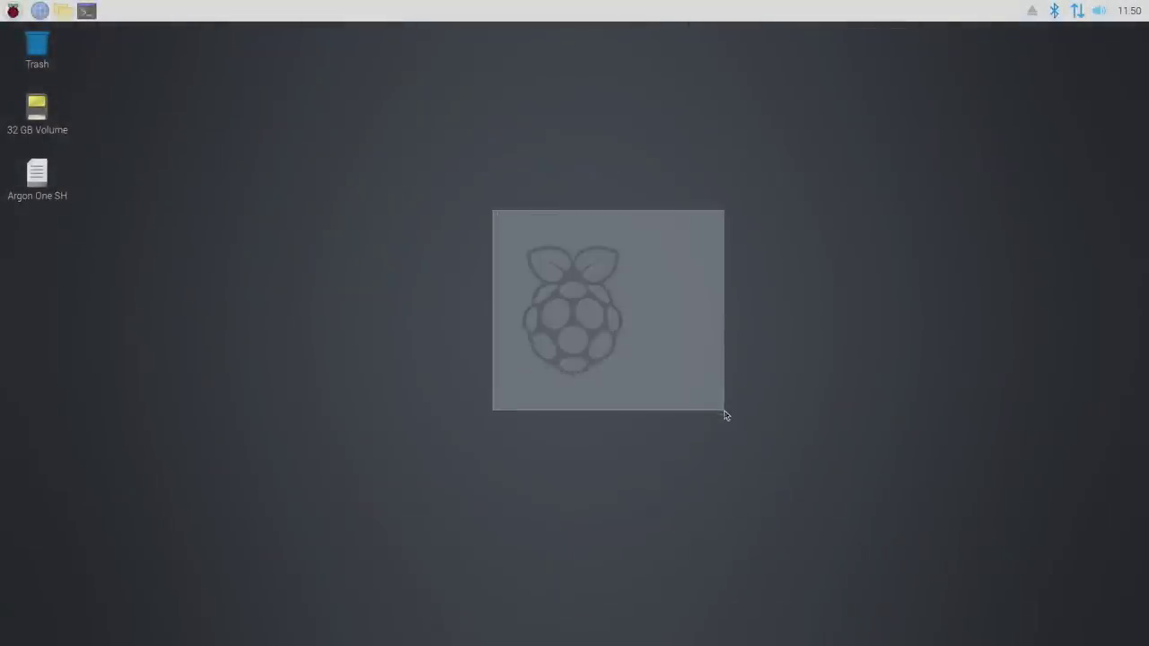
click(63, 10)
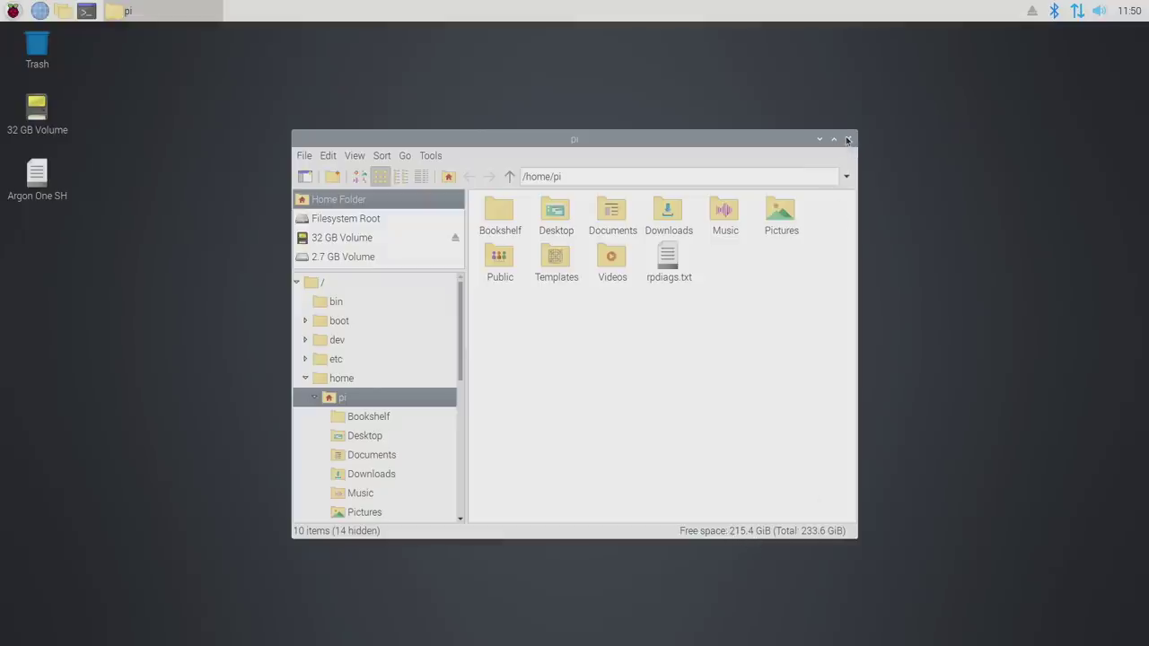
click(849, 139)
Step: Launch Raspberry Pi Diagnostics, run the SD Card Speed Test and show its log
click(20, 7)
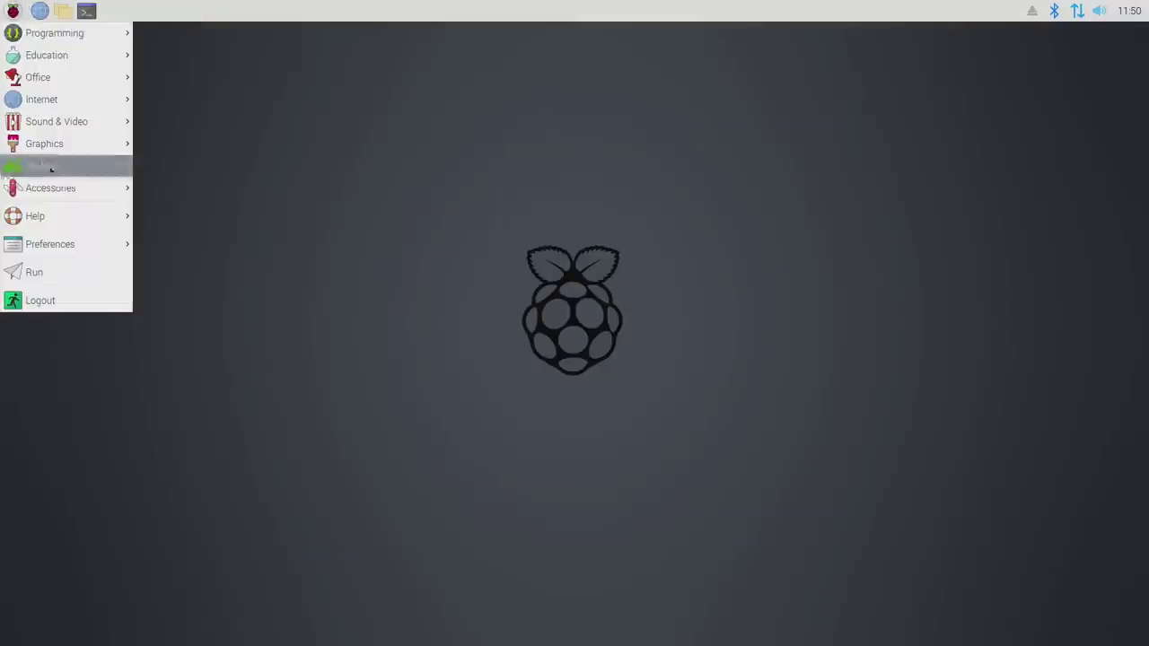
mouse_move(69, 188)
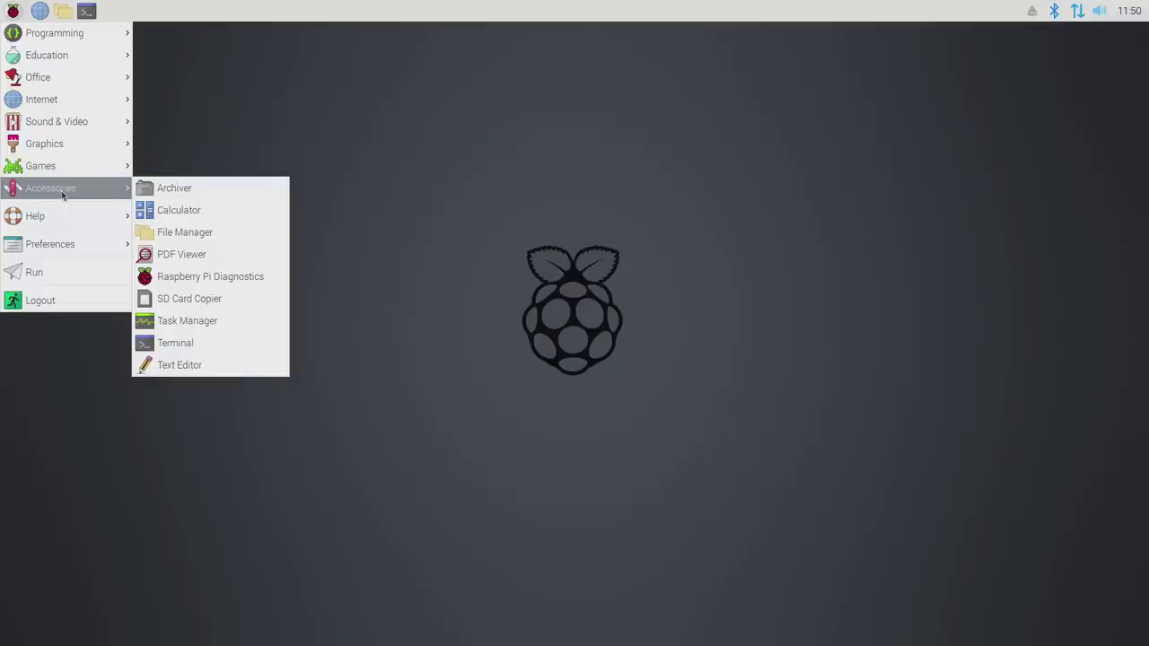
click(262, 277)
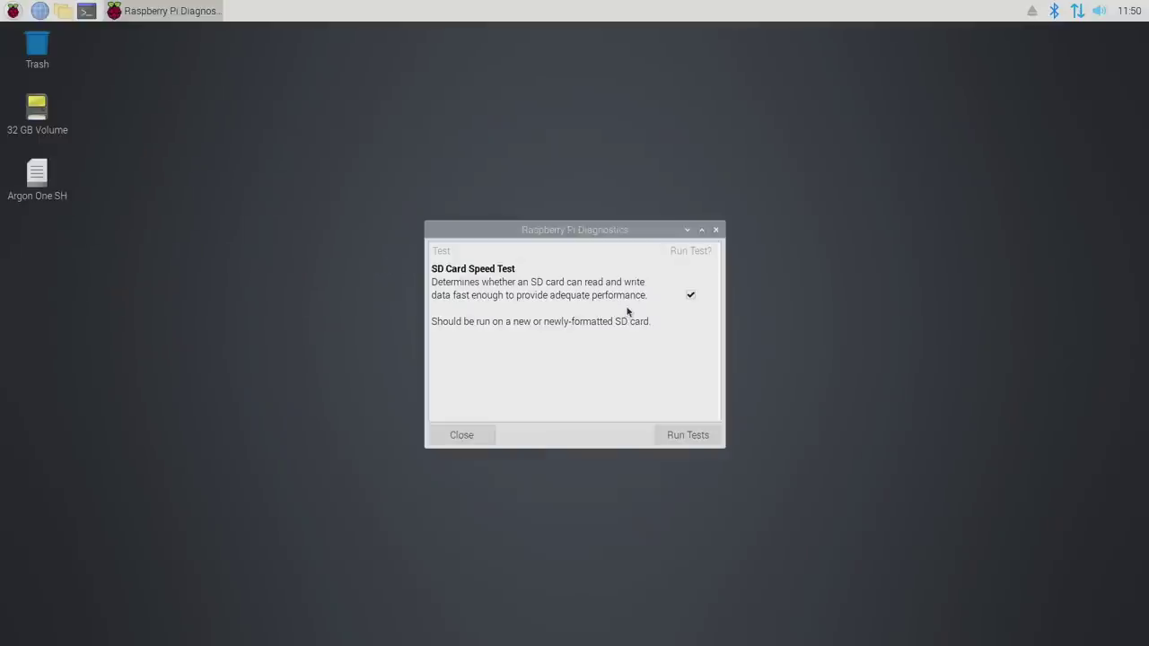
click(687, 435)
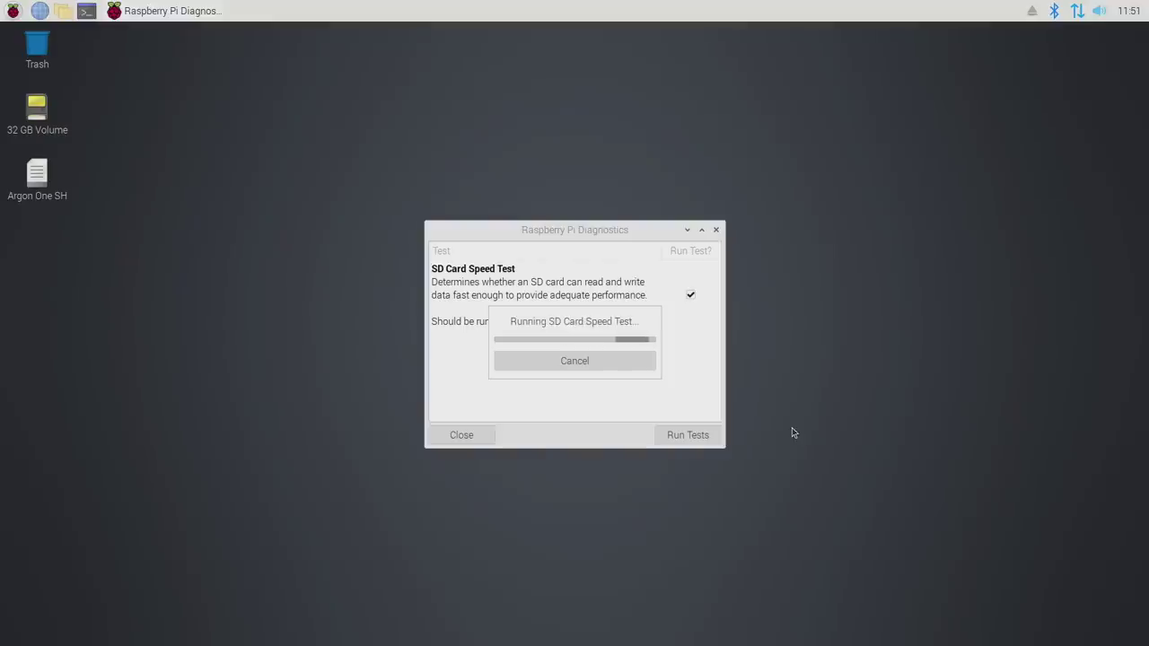
click(608, 437)
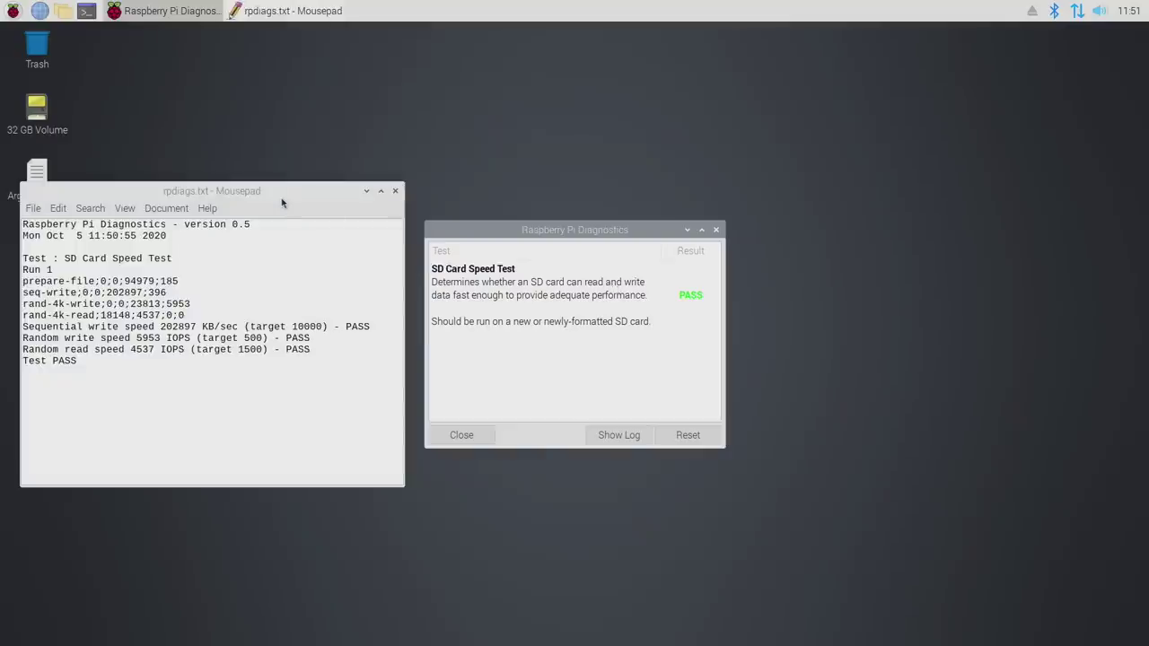
Step: Centre the log window and select the three speed result lines, including random read 4537
drag(273, 191, 627, 192)
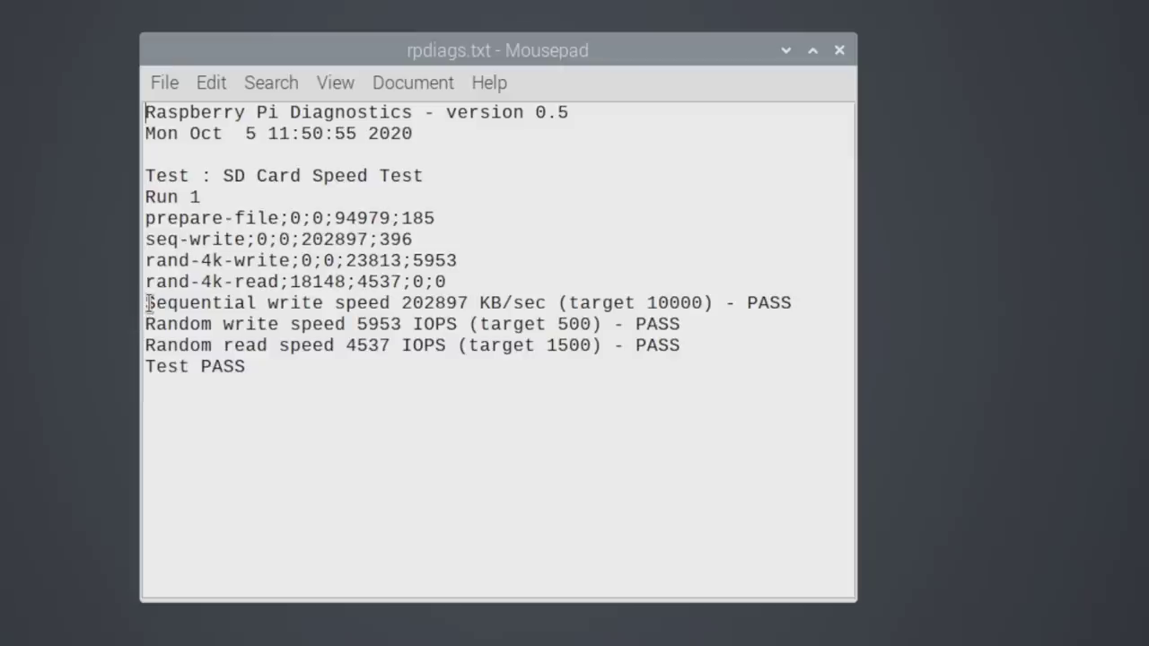
drag(375, 326, 461, 346)
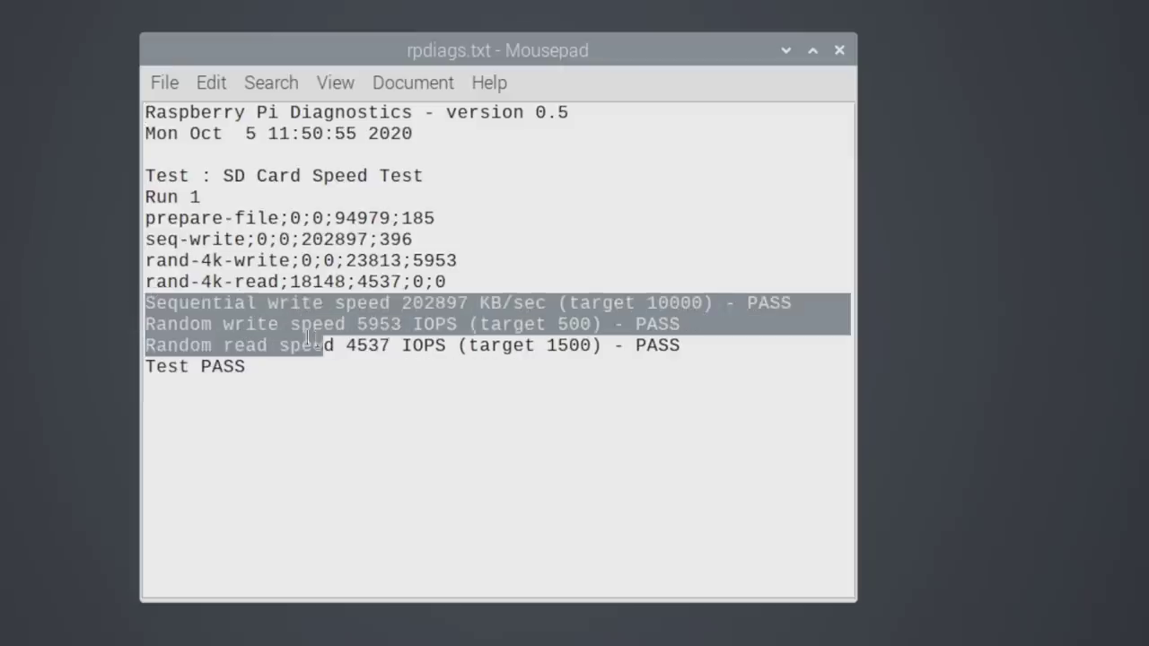
drag(308, 339, 712, 350)
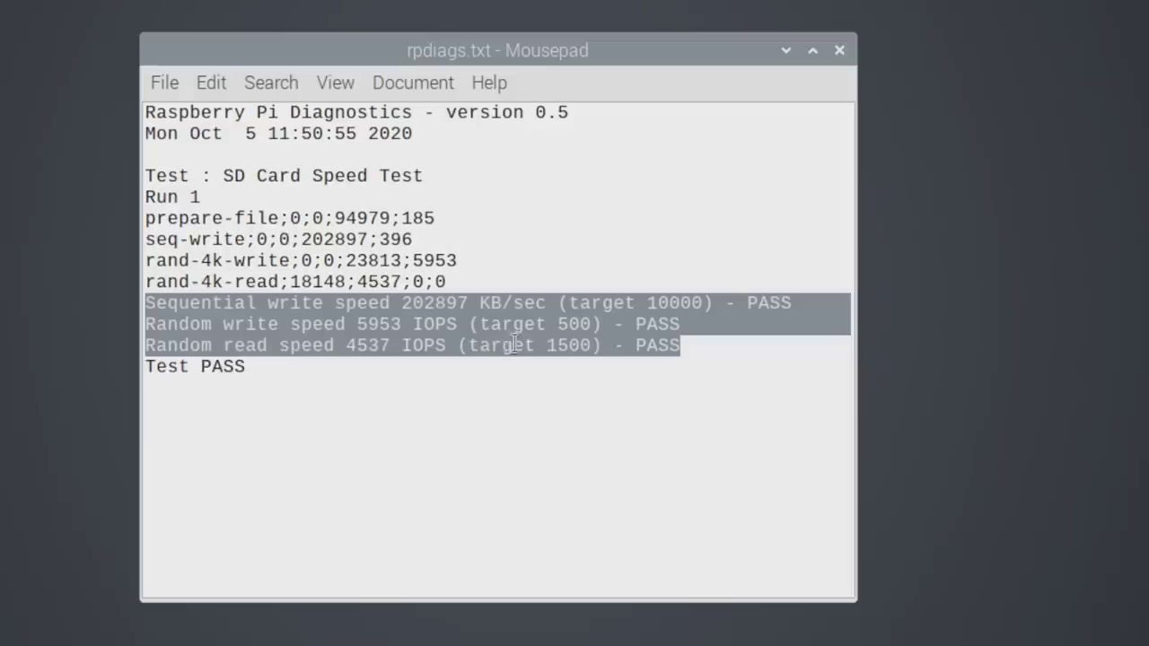
double_click(368, 345)
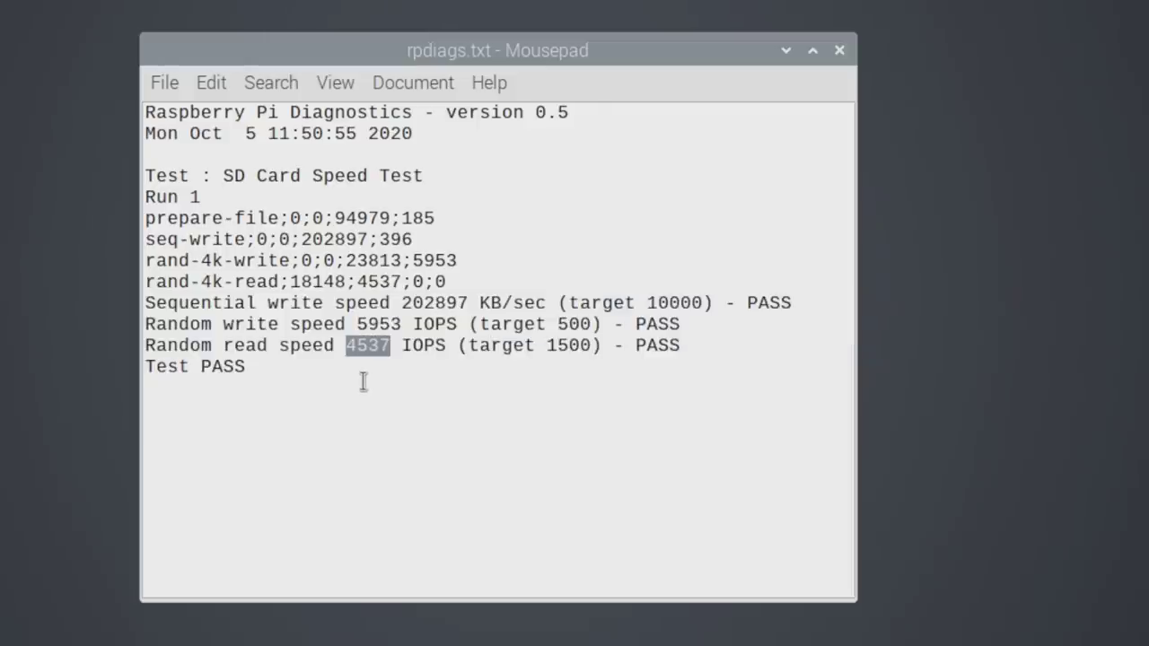
Step: Clear the selection in the log and close the Raspberry Pi Diagnostics window
click(383, 366)
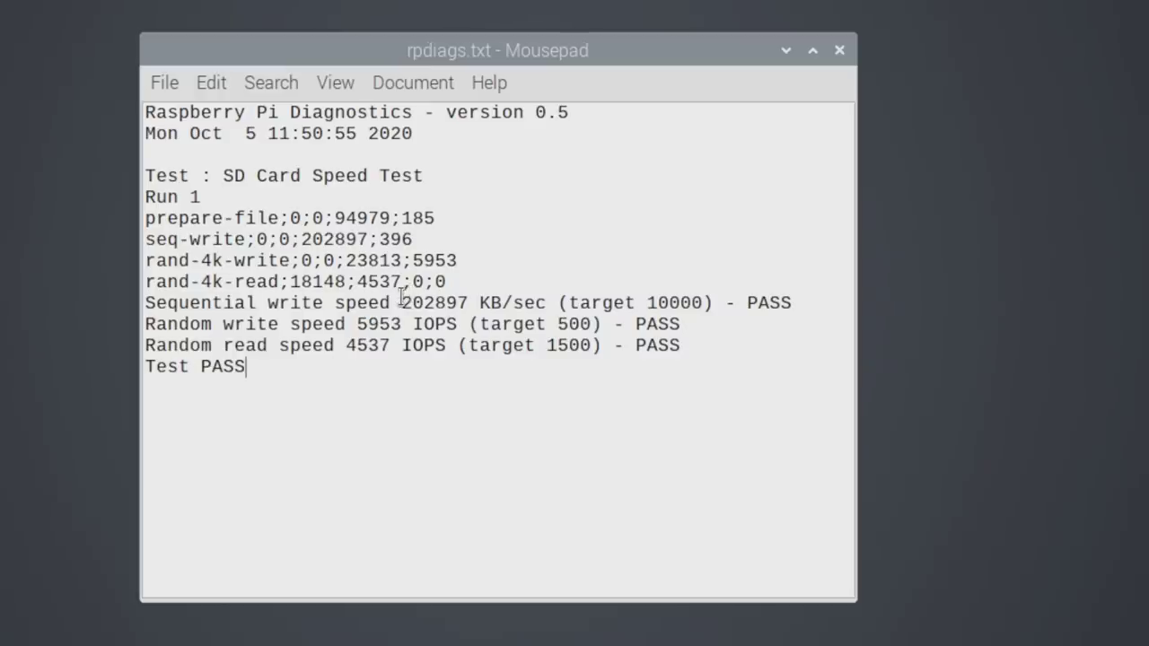
drag(673, 65, 741, 61)
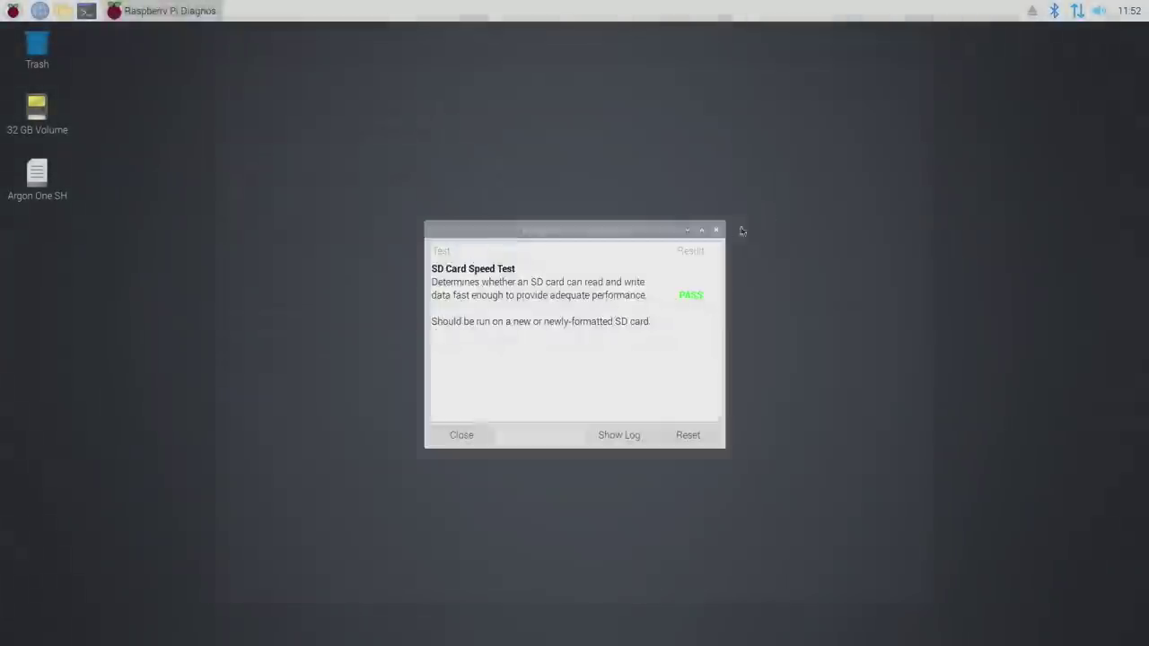
click(716, 230)
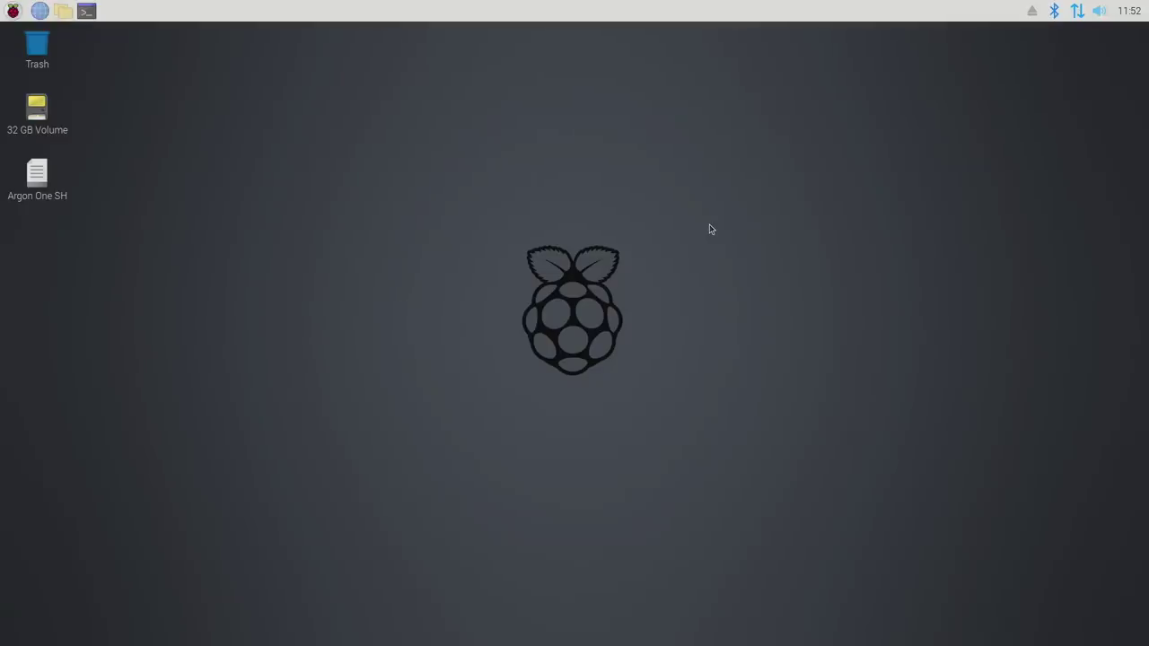
click(87, 11)
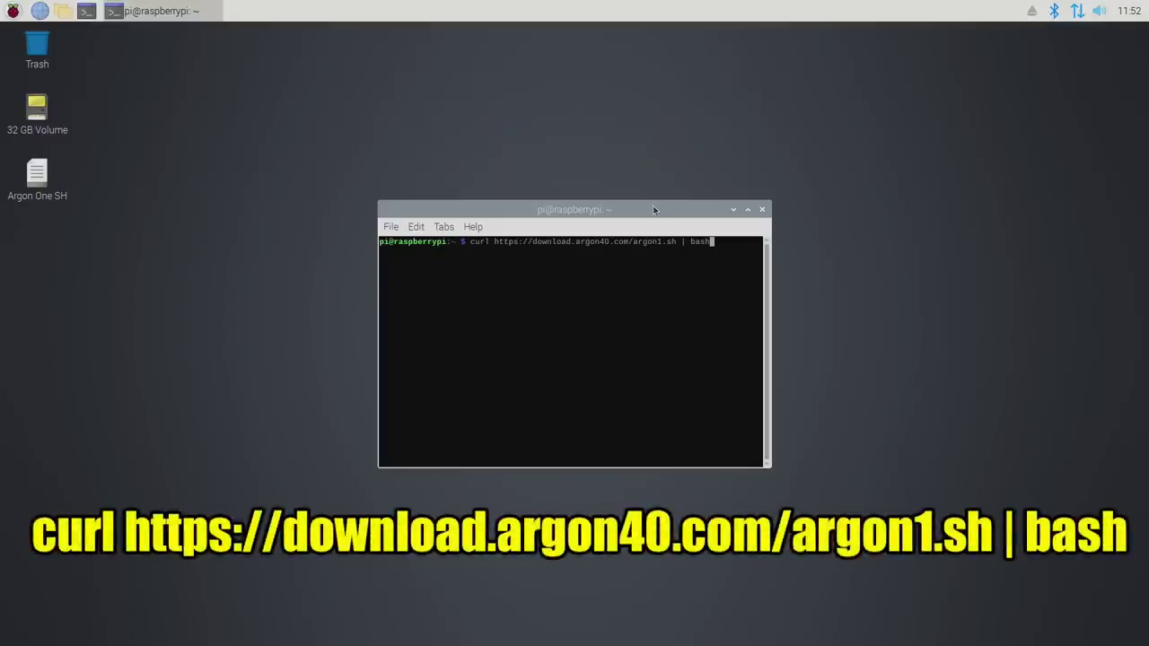
key(Return)
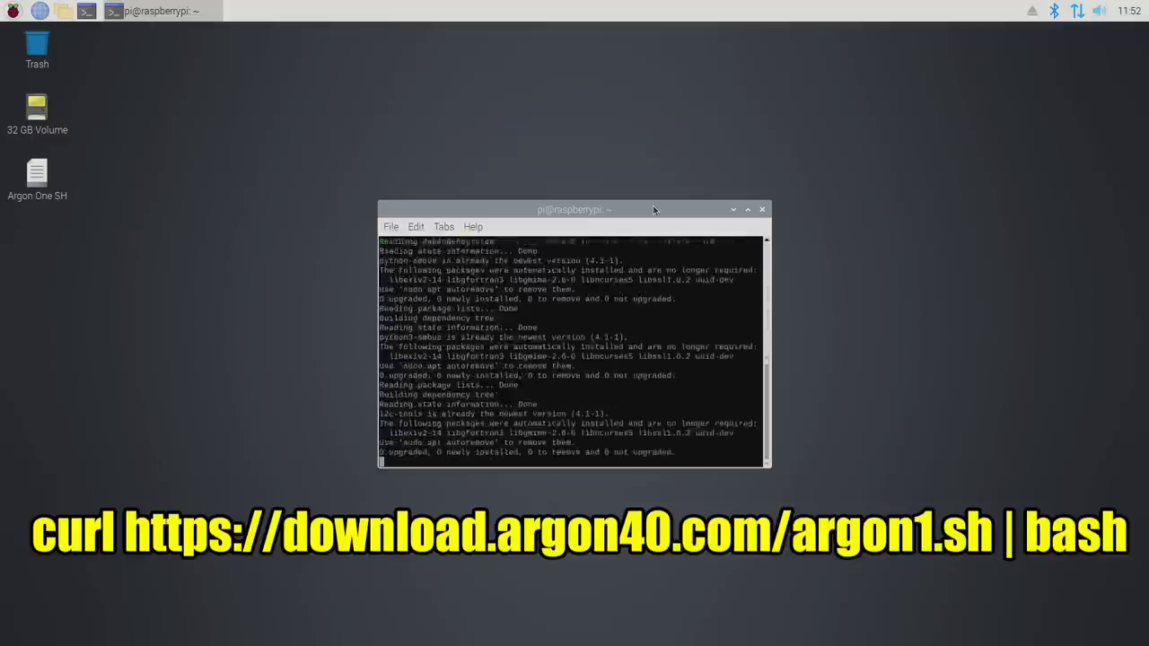
Step: Close the terminal and run Argon One Configuration in a terminal, answering Y to continue
click(762, 209)
double_click(27, 254)
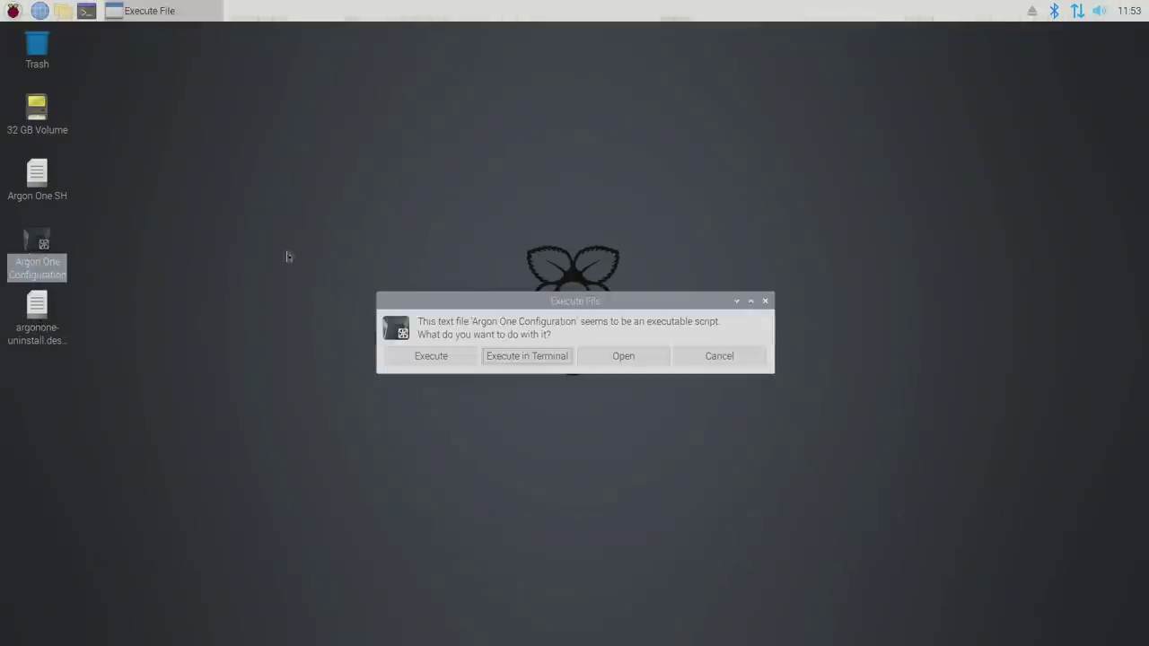
click(554, 355)
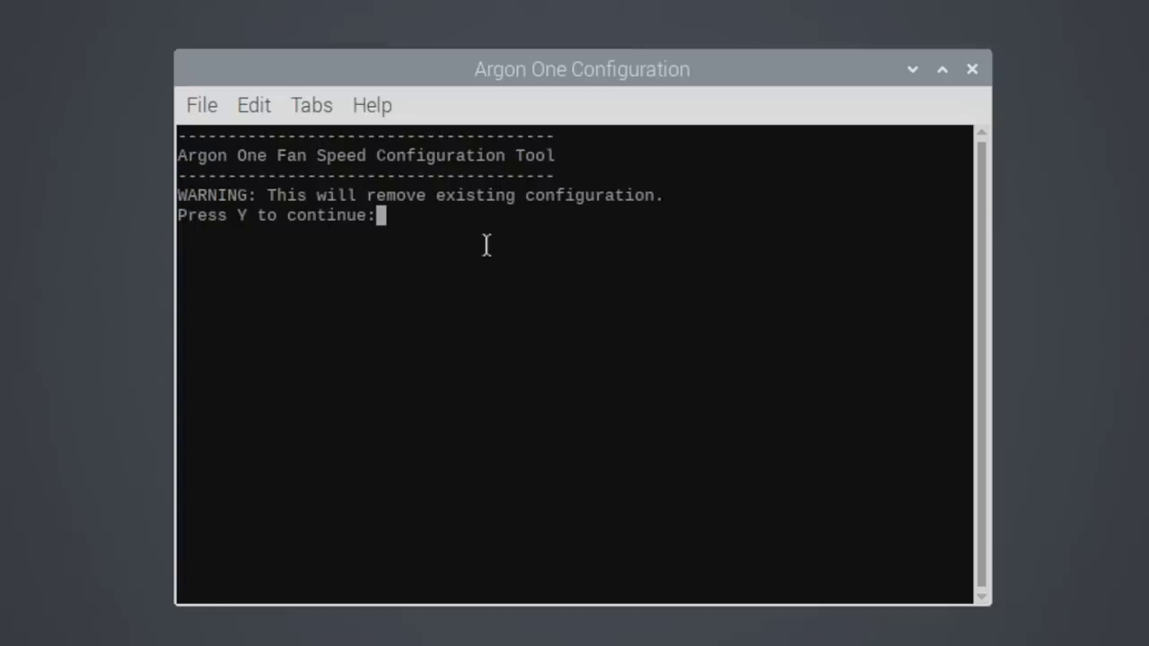
text(y)
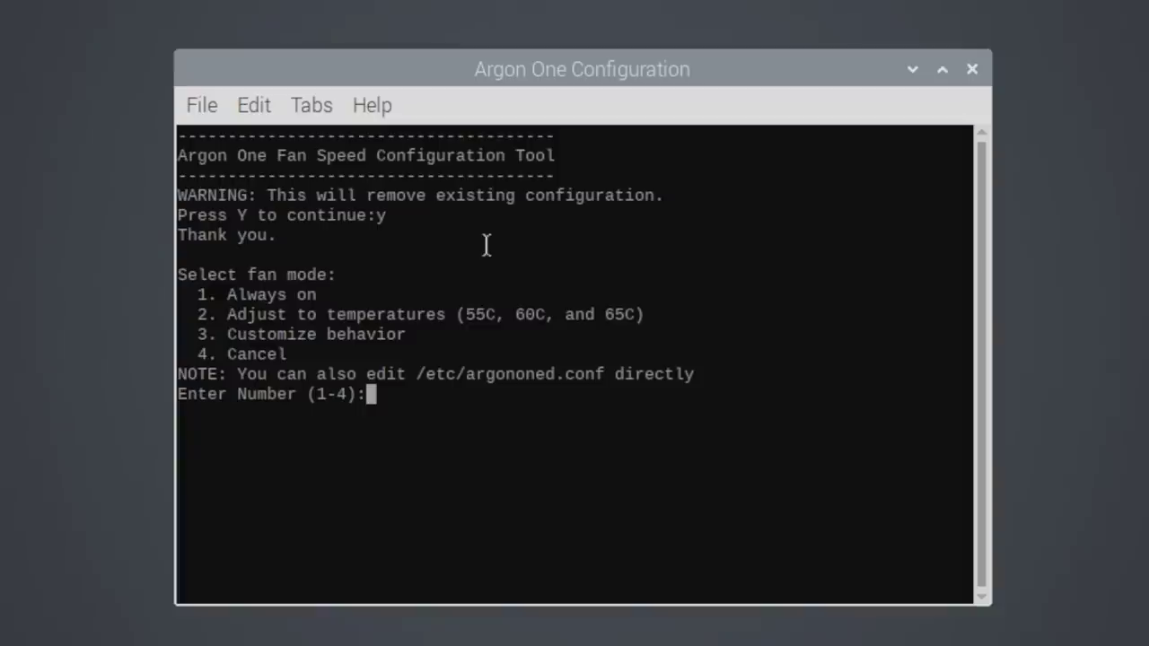
Step: Choose temperature-based fan mode 2 with speeds 55 at 55C, 70 at 60C, 100 at 65C
text(2)
key(Return)
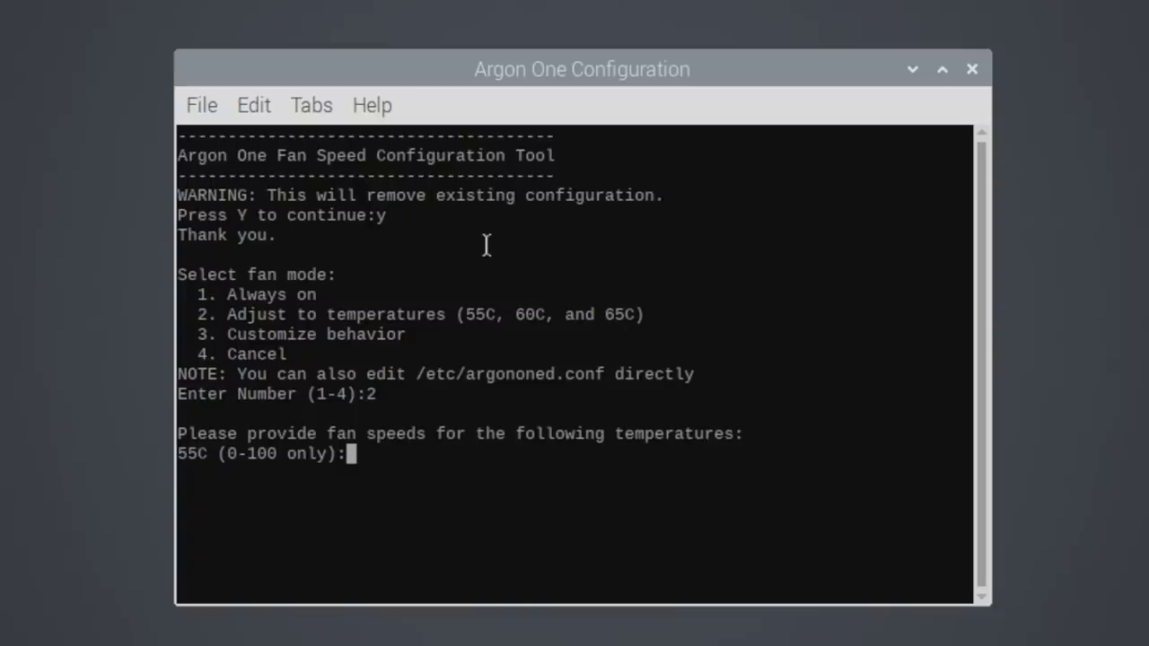
text(55)
key(Return)
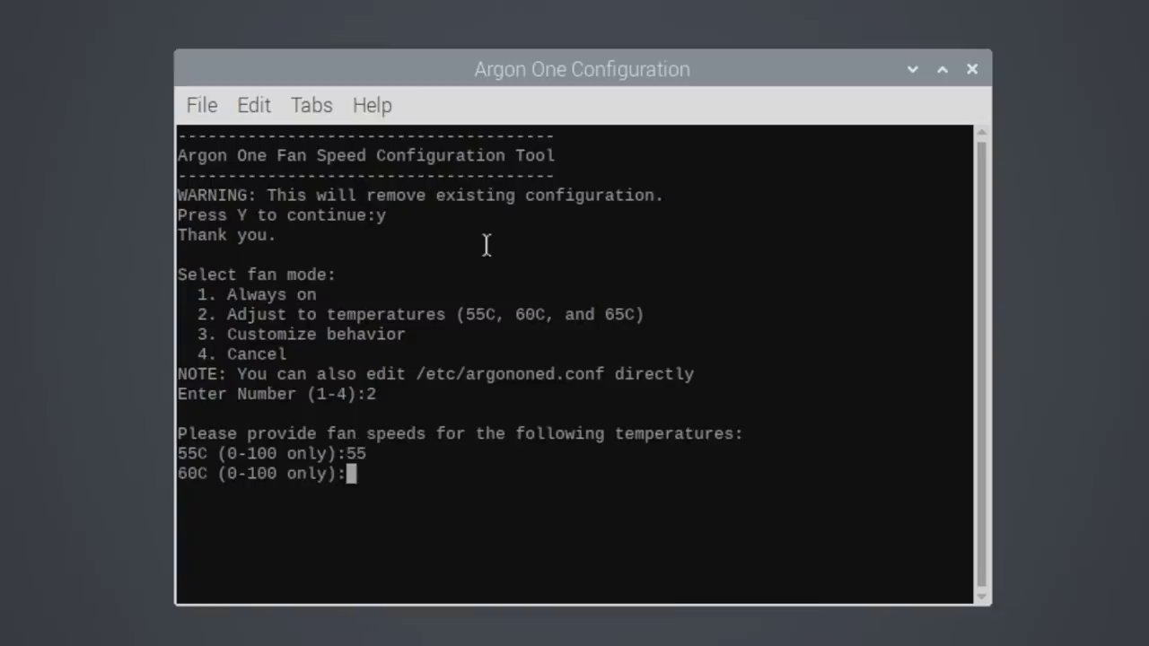
text(70)
key(Return)
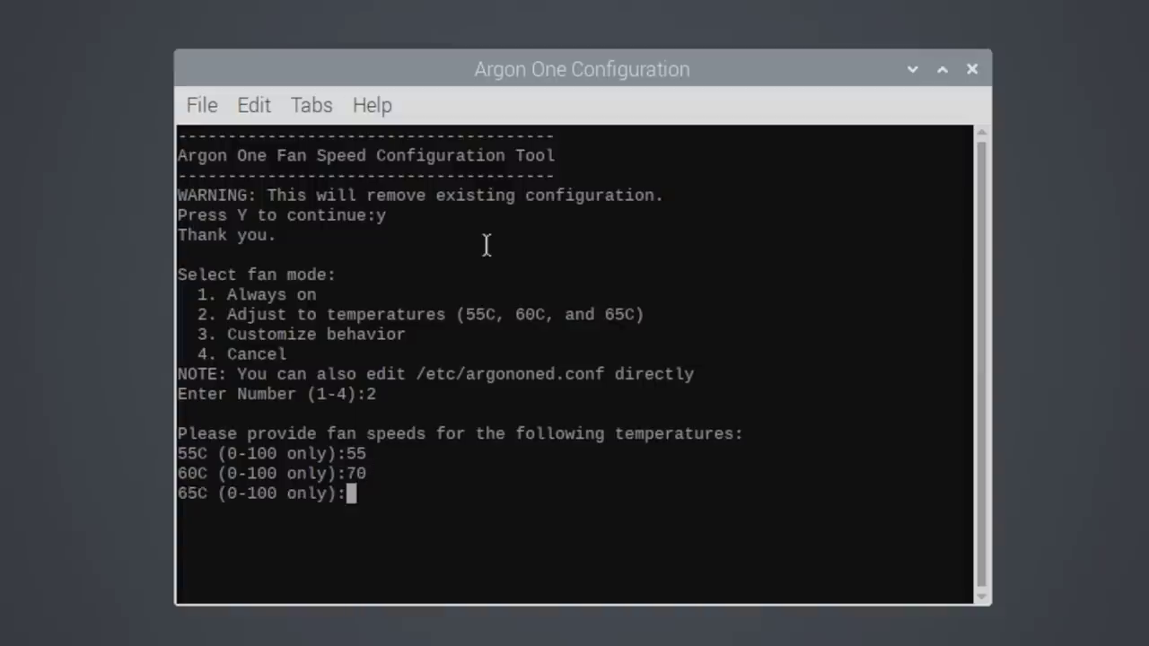
text(100)
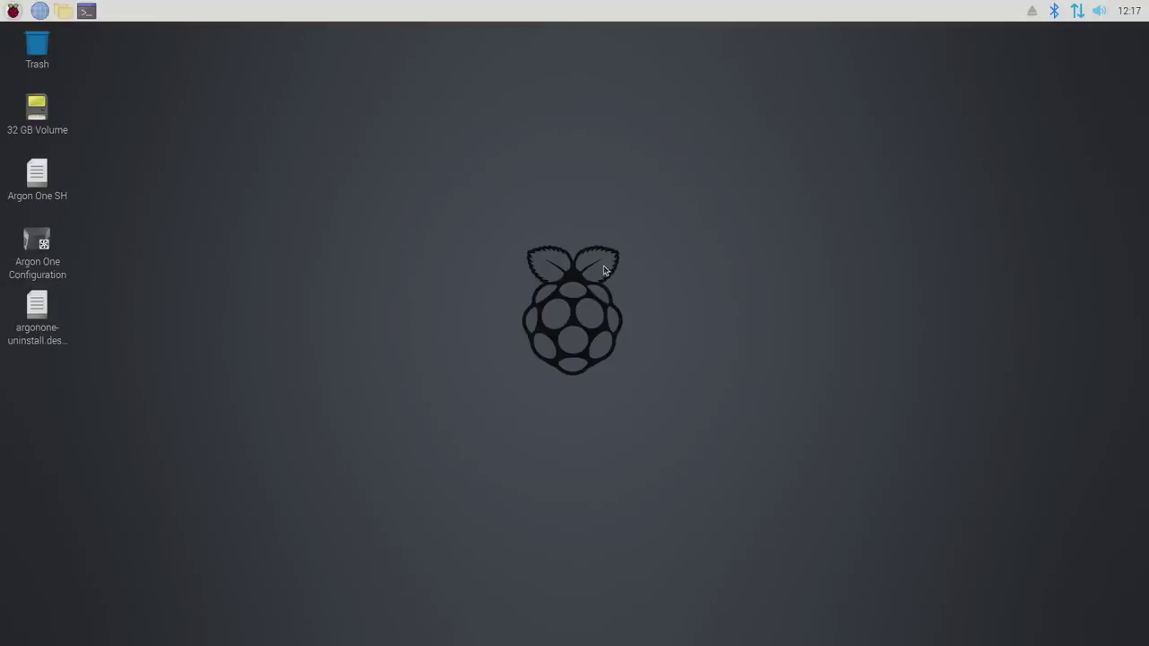
Step: In a new terminal, rerun stressberry-run out.dat from command history
click(86, 11)
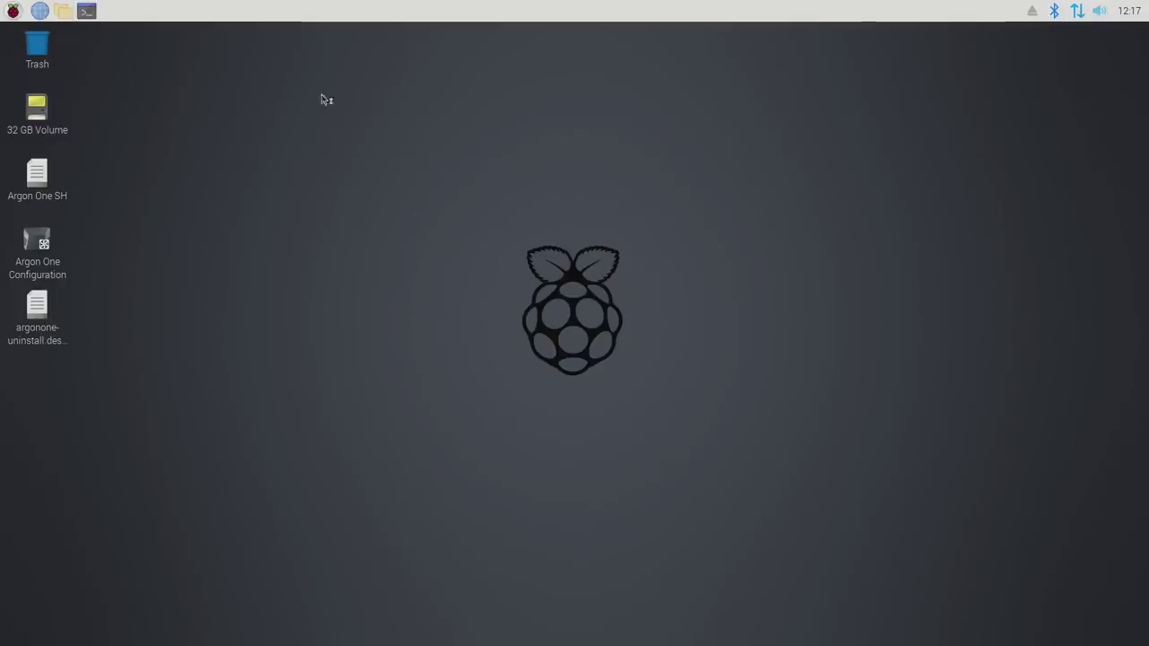
key(Up)
key(Up)
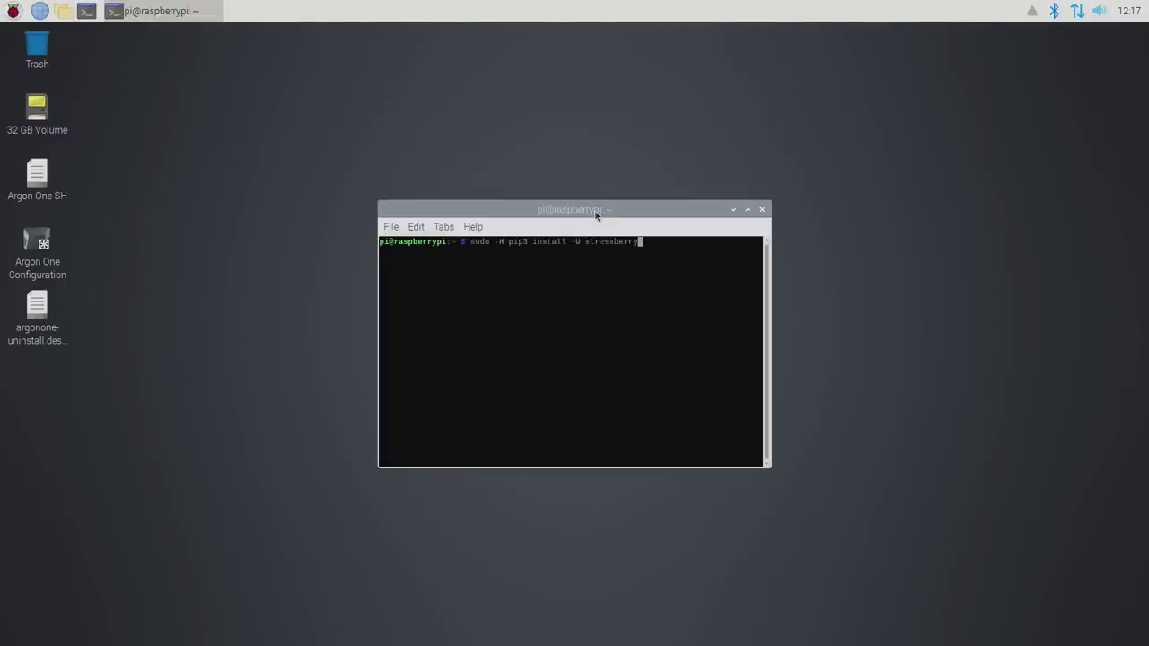
key(Return)
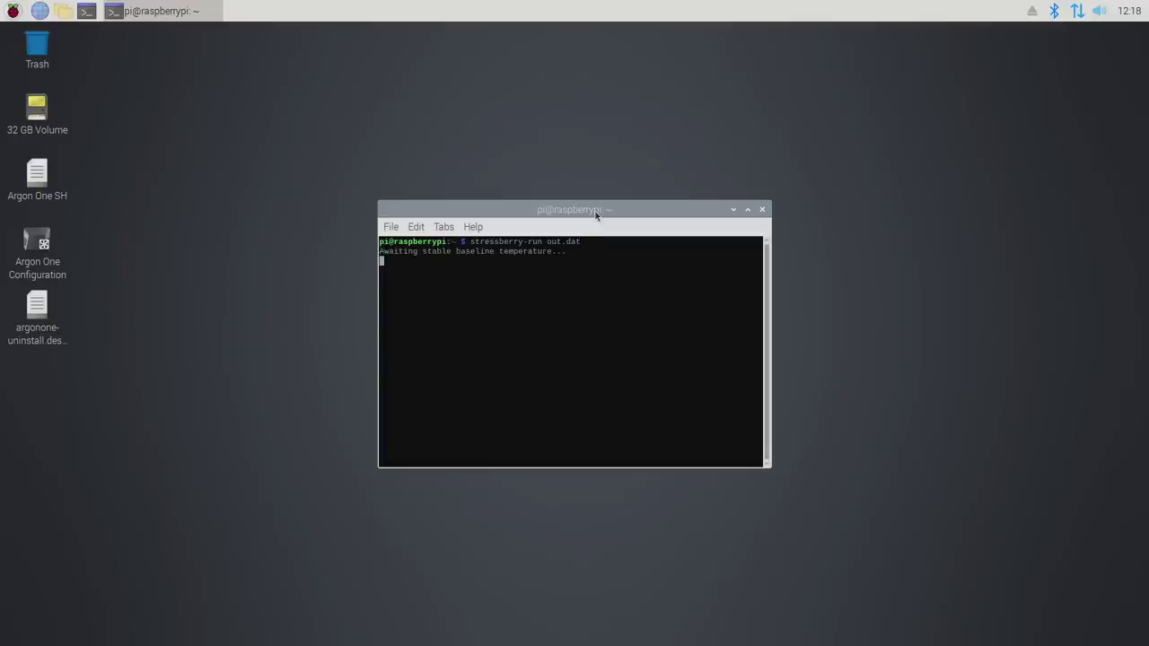